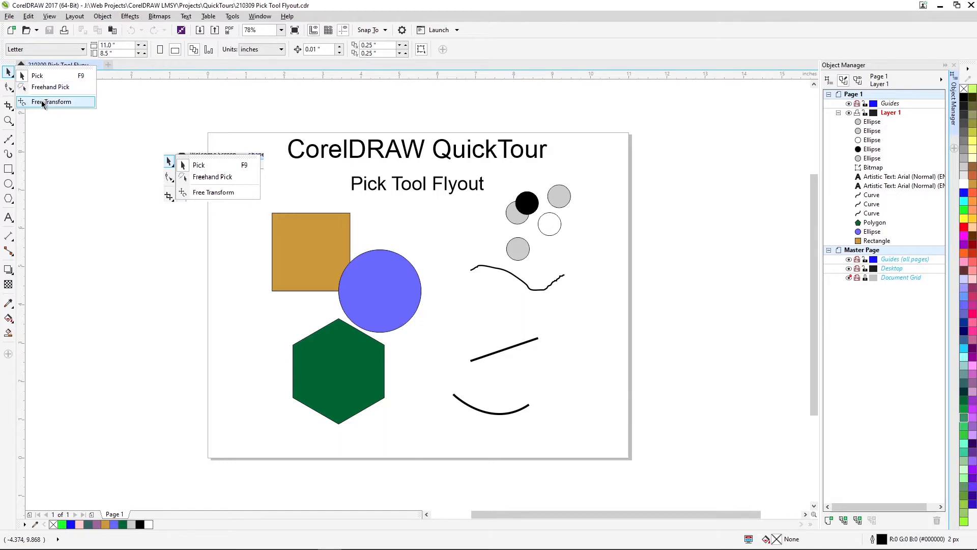
# - Delete the bitmap showing the Pick tool flyout beside the page title
pyautogui.click(131, 113)
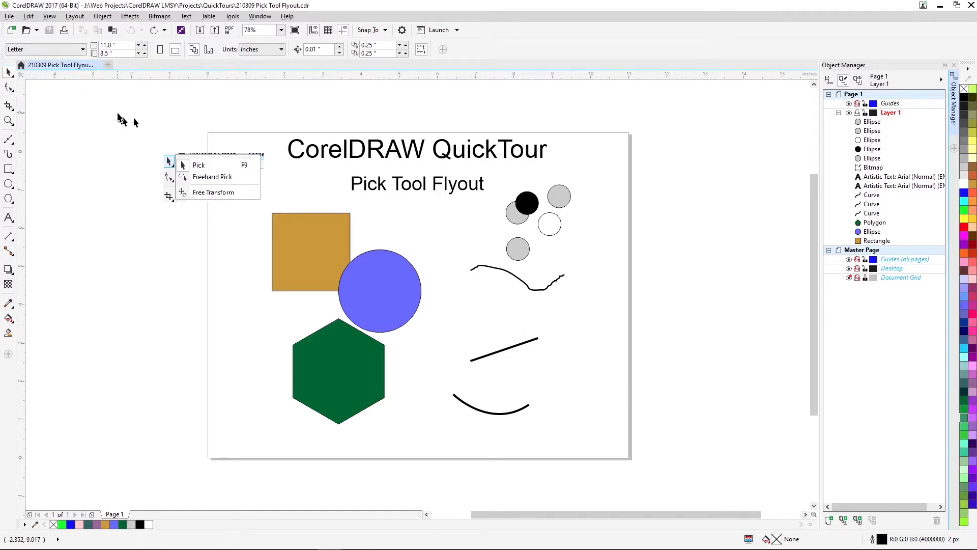
pyautogui.click(189, 171)
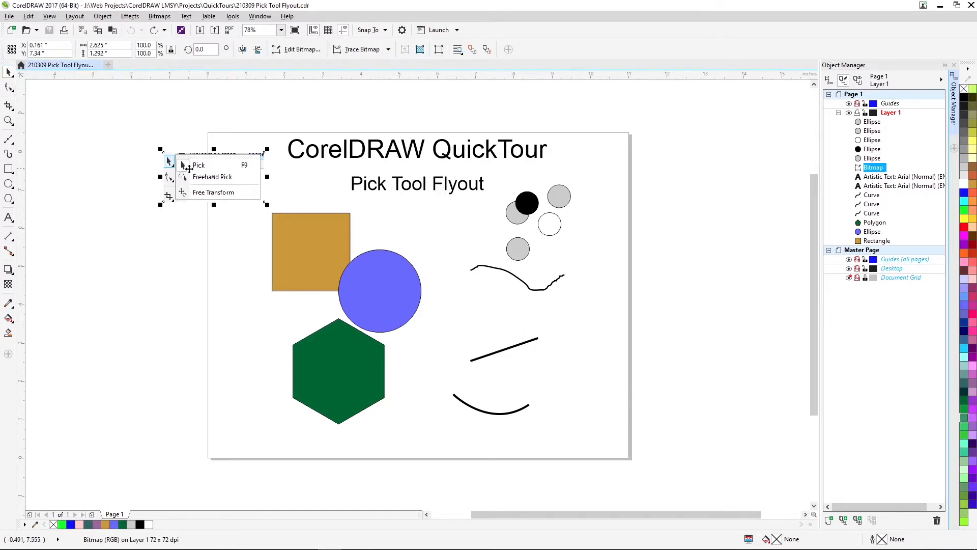
pyautogui.press('Delete')
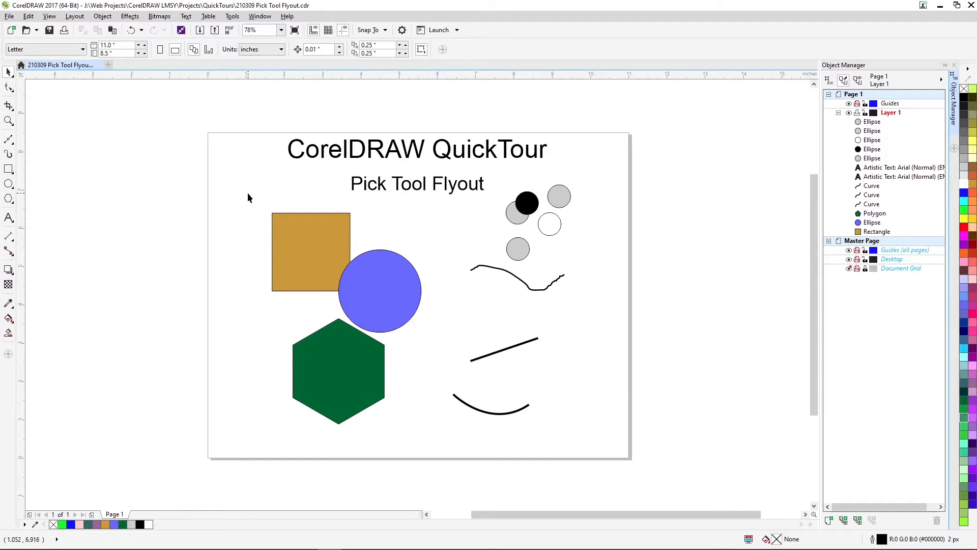
# - Select the tan square, blue circle, green hexagon and the three curves together, and clear the selection
pyautogui.click(294, 255)
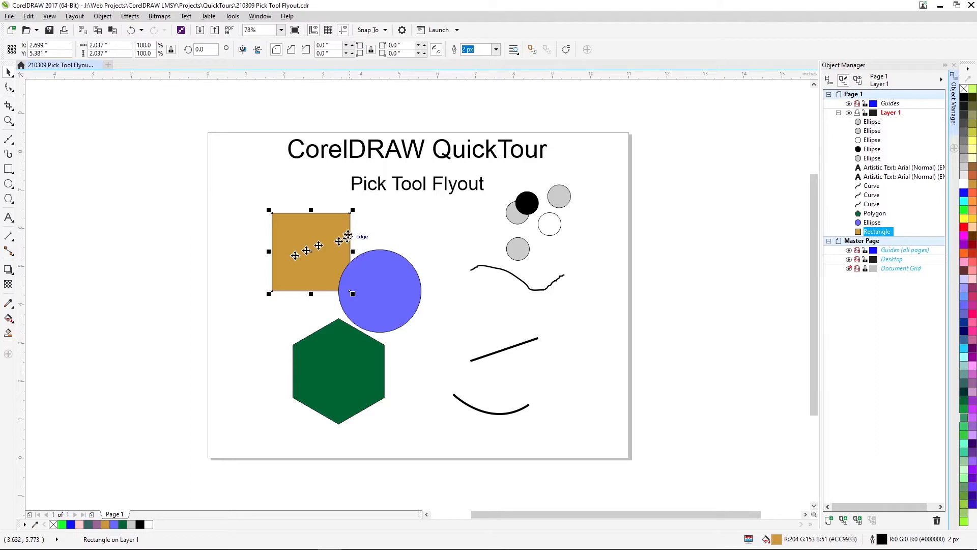
pyautogui.keyDown('shift'); pyautogui.click(397, 277); pyautogui.keyUp('shift')
pyautogui.keyDown('shift'); pyautogui.click(367, 369); pyautogui.keyUp('shift')
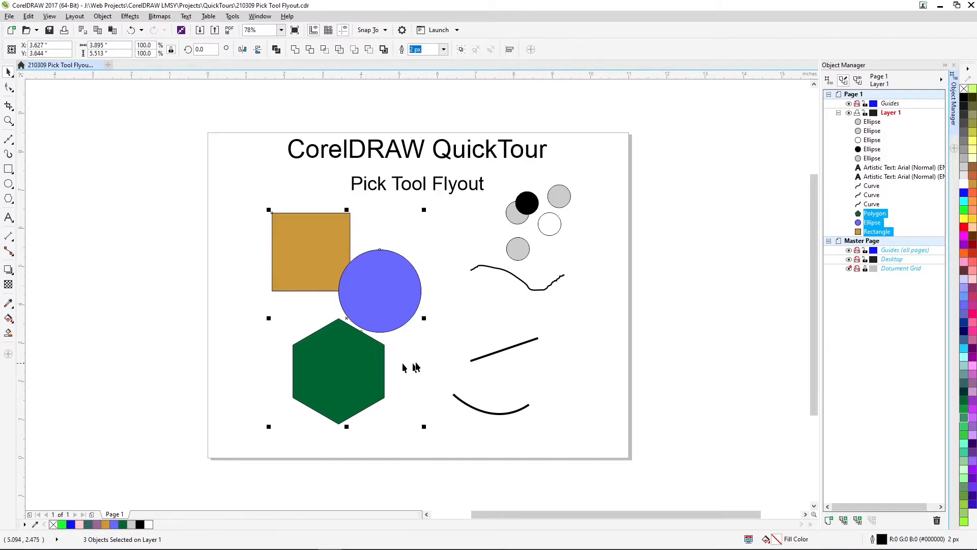
pyautogui.keyDown('shift'); pyautogui.click(485, 267); pyautogui.keyUp('shift')
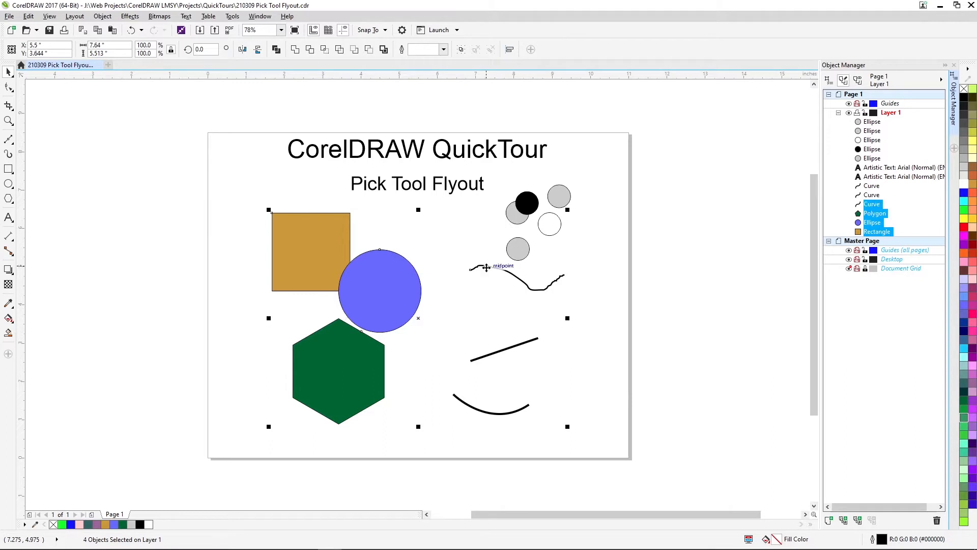
pyautogui.keyDown('shift'); pyautogui.click(488, 360); pyautogui.keyUp('shift')
pyautogui.keyDown('shift'); pyautogui.click(483, 411); pyautogui.keyUp('shift')
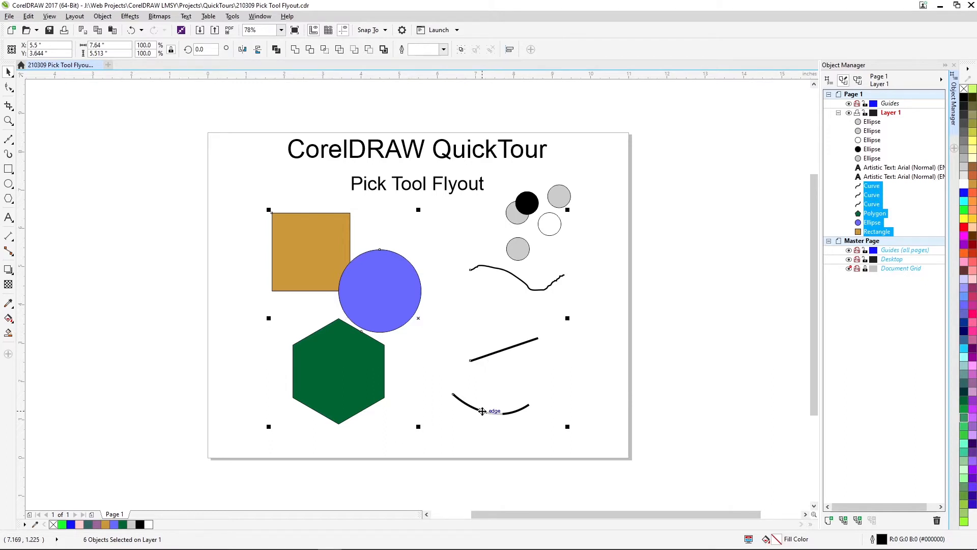
pyautogui.click(147, 280)
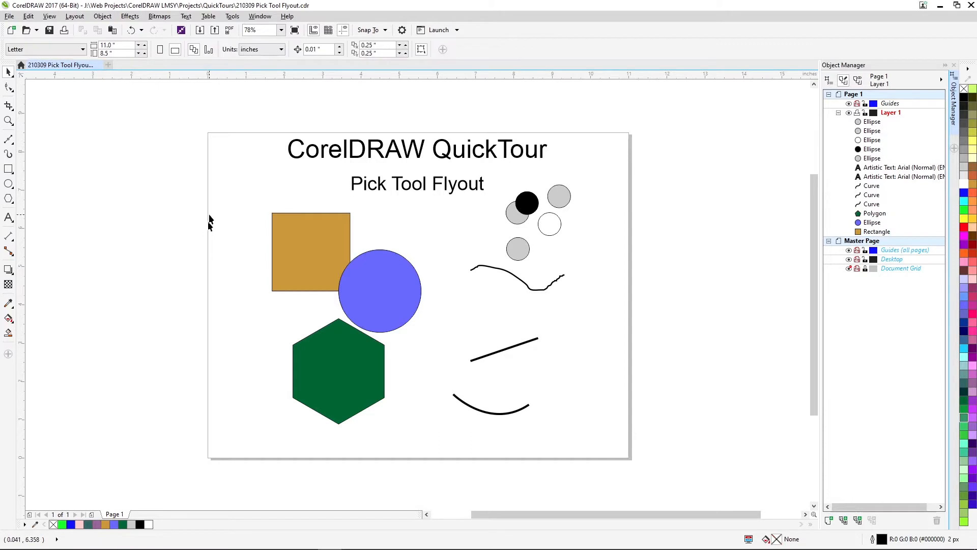
# - Marquee-select the tan square alone and the square together with the blue circle, and clear the selection
pyautogui.moveTo(238, 180); pyautogui.dragTo(392, 315)
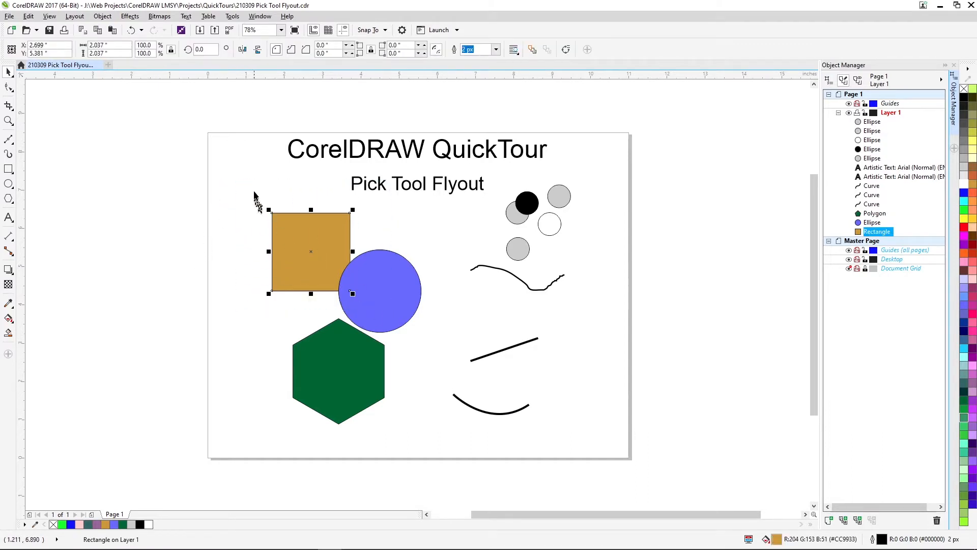
pyautogui.moveTo(254, 187); pyautogui.dragTo(423, 338)
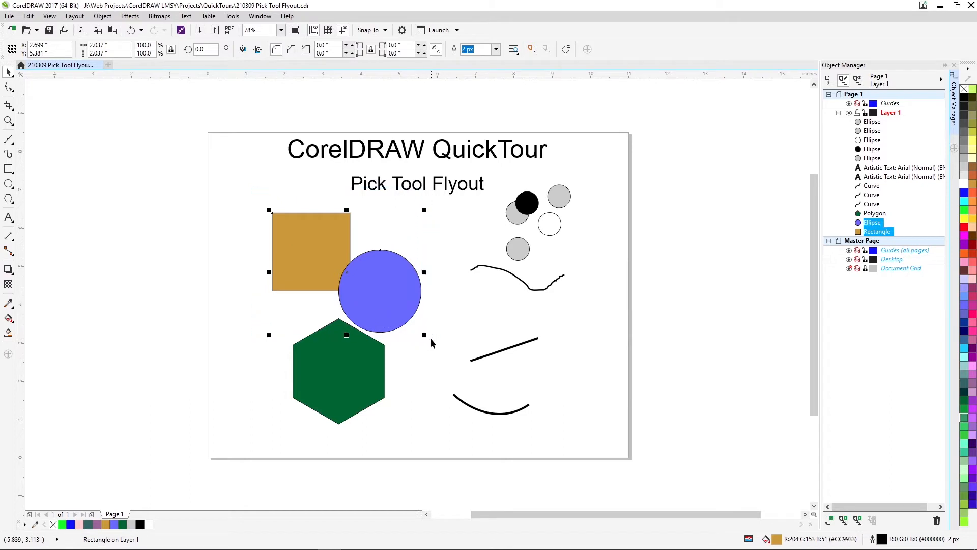
pyautogui.moveTo(250, 193); pyautogui.dragTo(406, 426)
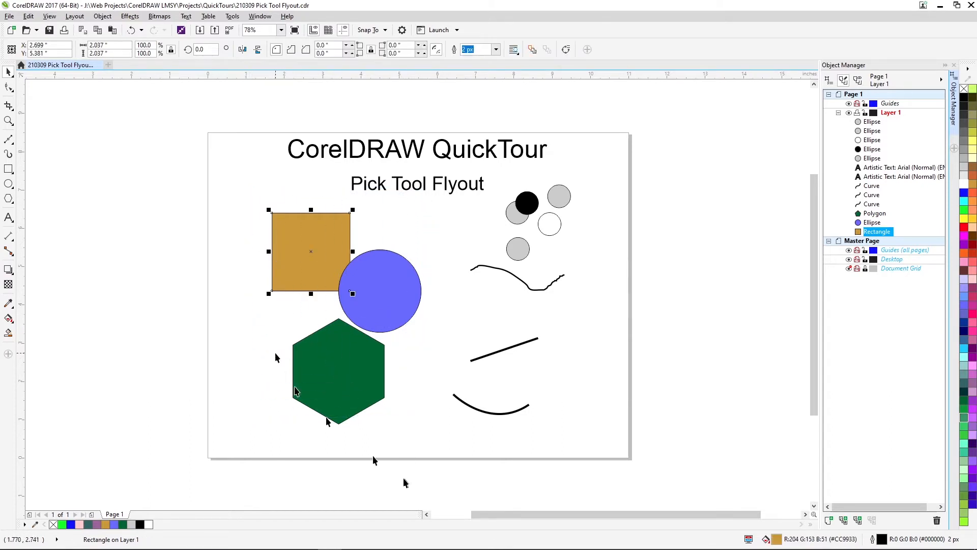
pyautogui.click(237, 188)
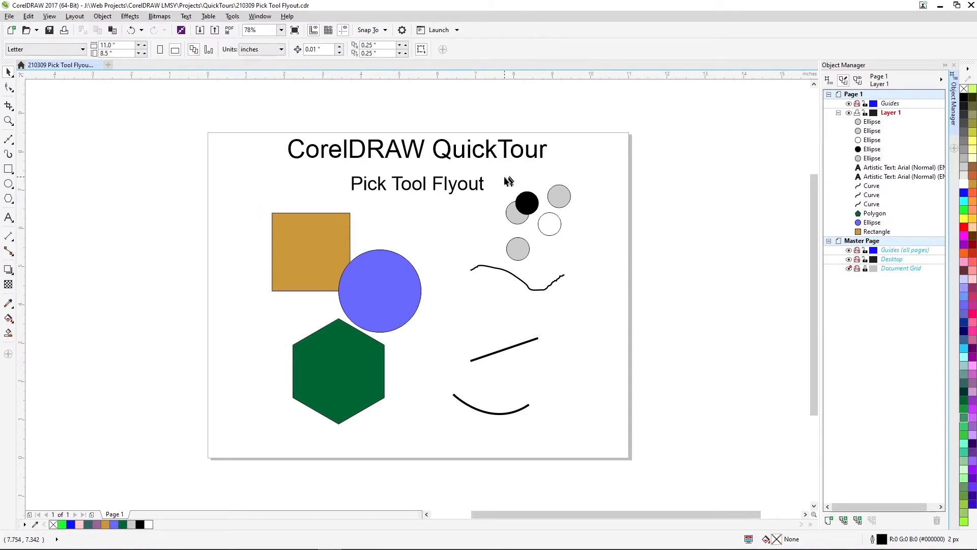
# - Select the left grey circle and the white circle one at a time, draw a marquee around the cluster, and clear the selection
pyautogui.click(519, 211)
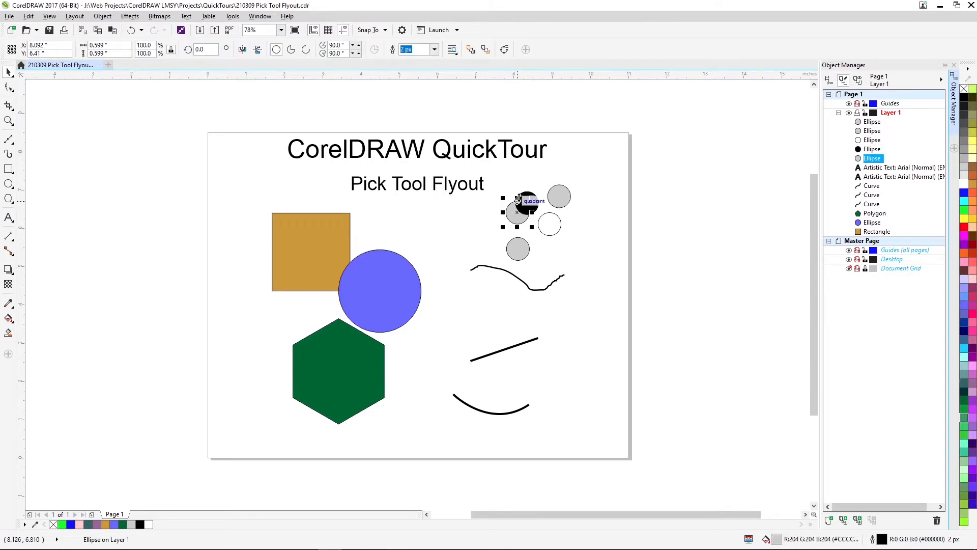
pyautogui.click(559, 219)
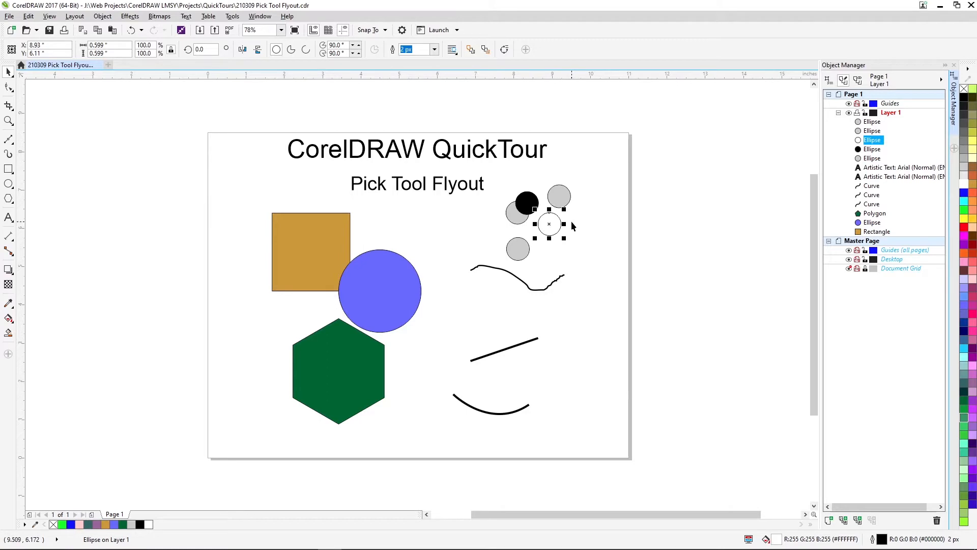
pyautogui.moveTo(493, 238); pyautogui.dragTo(570, 187)
pyautogui.click(592, 218)
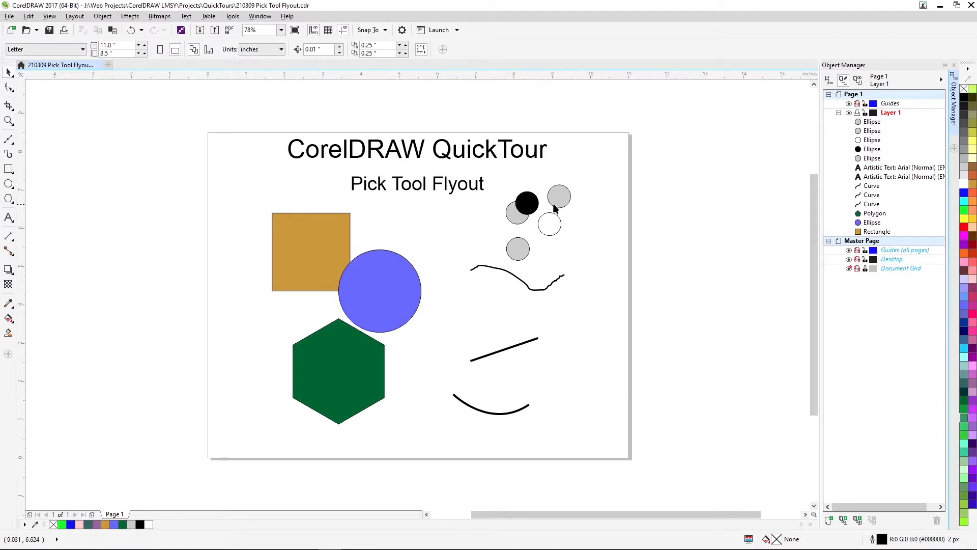
# - Move the upper-right grey circle so it overlaps the black and white circles, and marquee-select the four clustered circles
pyautogui.moveTo(558, 201)
pyautogui.mouseDown()
pyautogui.moveTo(559, 210)
pyautogui.moveTo(543, 205)
pyautogui.mouseUp()
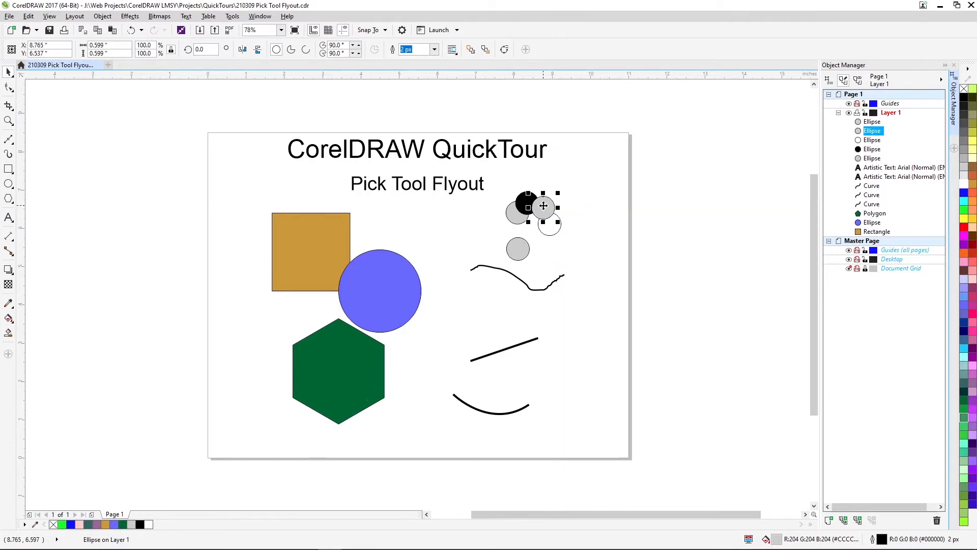
pyautogui.click(561, 169)
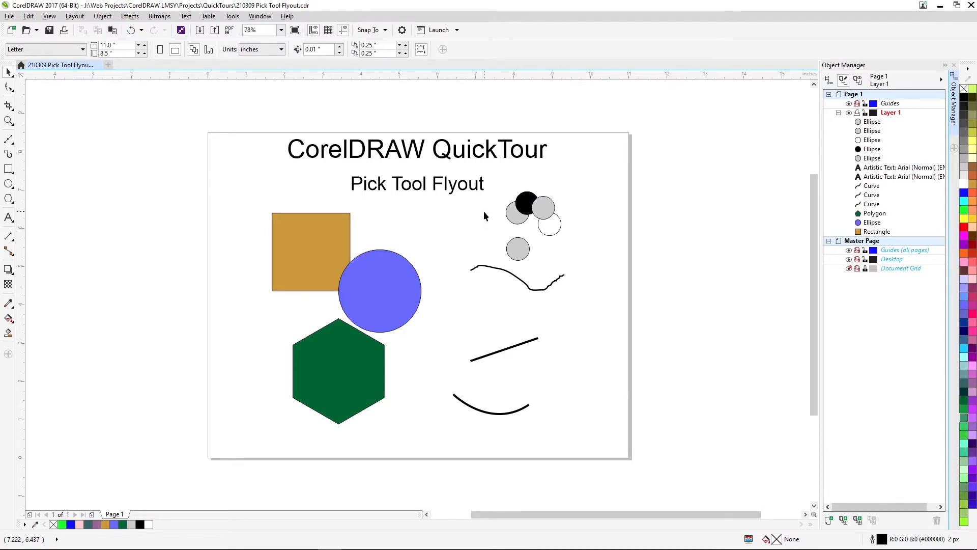
pyautogui.moveTo(502, 183); pyautogui.dragTo(558, 235)
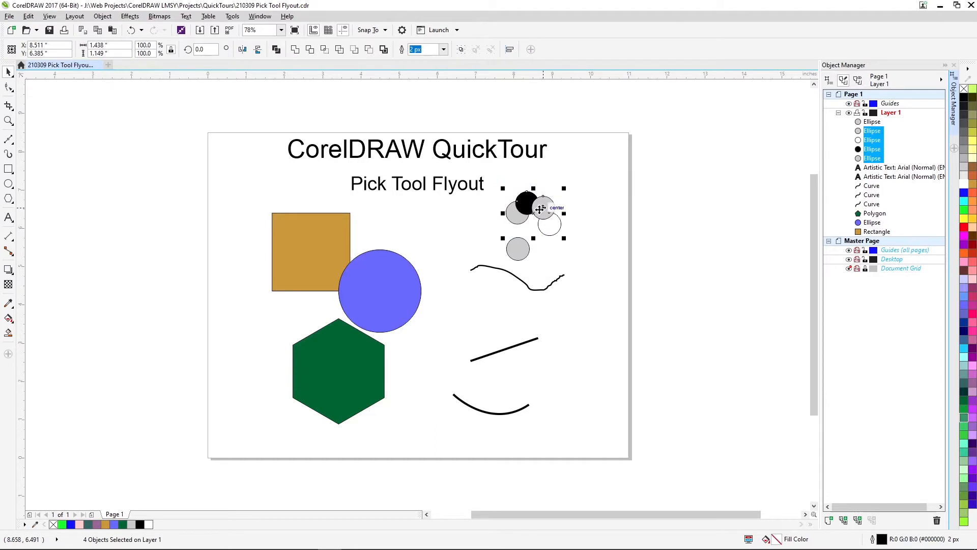
pyautogui.click(587, 165)
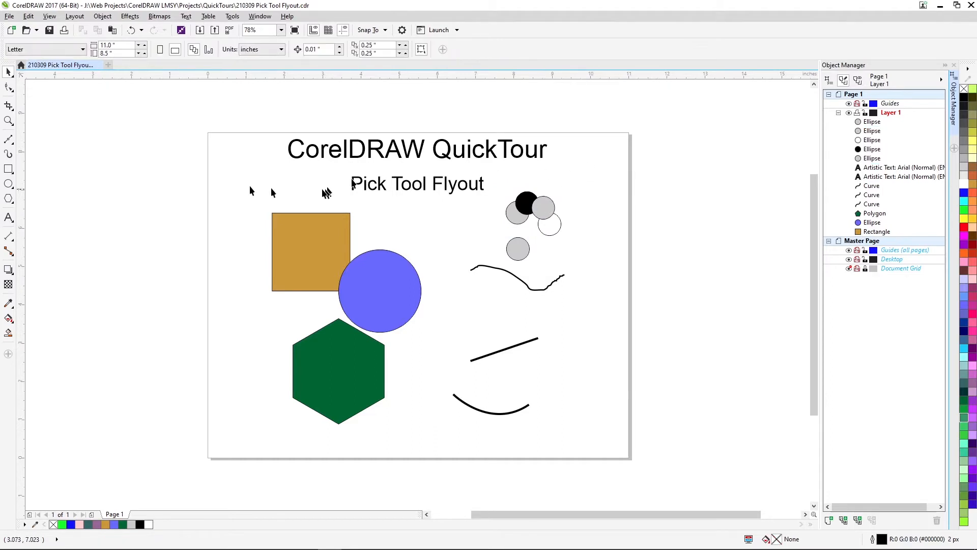
# - Use Freehand Pick to select the left grey, black and white circles without the overlapping grey one, move them away, and undo the move
pyautogui.click(10, 73)
pyautogui.click(42, 87)
pyautogui.moveTo(499, 198); pyautogui.dragTo(530, 188)
pyautogui.press('z')
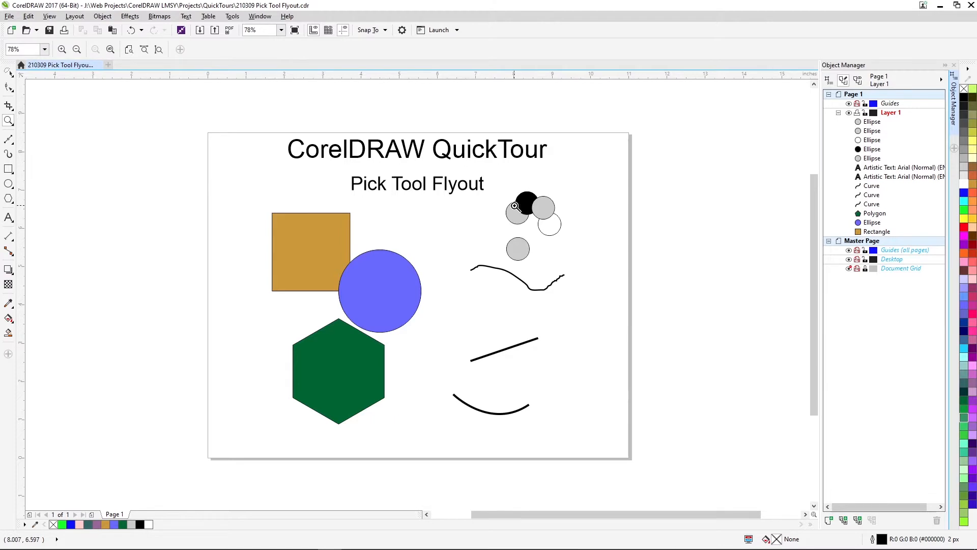
pyautogui.click(517, 205)
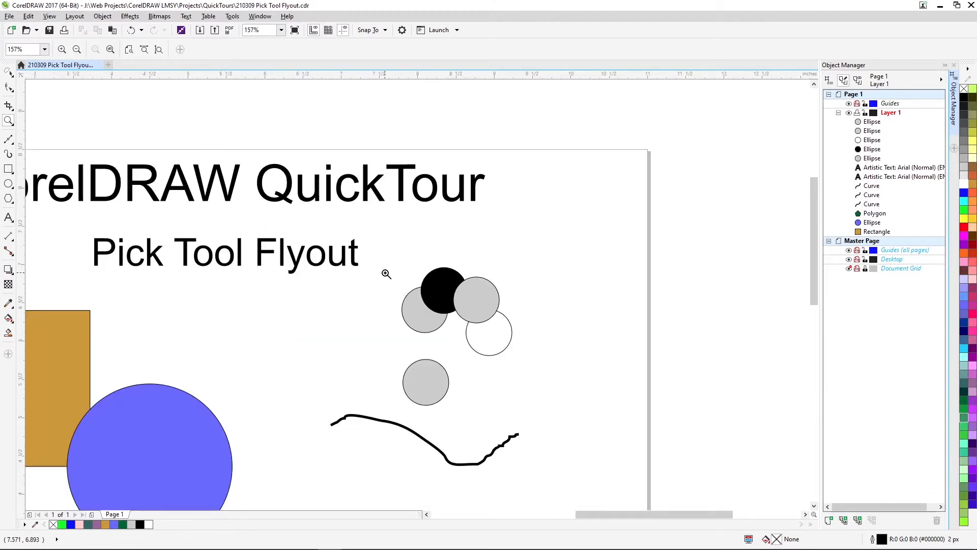
pyautogui.click(11, 76)
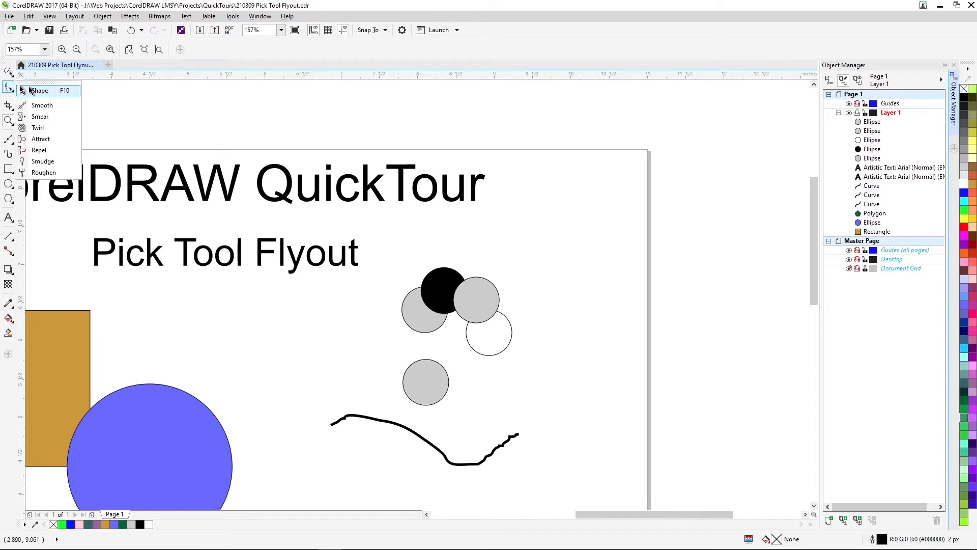
pyautogui.click(41, 87)
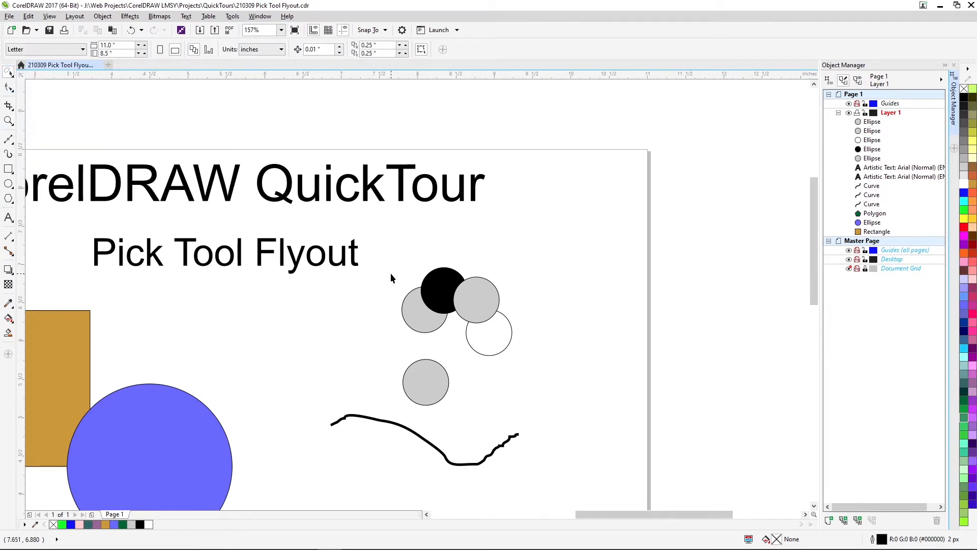
pyautogui.moveTo(391, 274)
pyautogui.mouseDown()
pyautogui.moveTo(410, 242)
pyautogui.moveTo(455, 253)
pyautogui.moveTo(480, 303)
pyautogui.moveTo(514, 306)
pyautogui.moveTo(529, 347)
pyautogui.moveTo(525, 388)
pyautogui.moveTo(497, 392)
pyautogui.moveTo(454, 377)
pyautogui.moveTo(426, 341)
pyautogui.moveTo(392, 338)
pyautogui.moveTo(390, 263)
pyautogui.moveTo(438, 298)
pyautogui.moveTo(541, 230)
pyautogui.mouseUp()
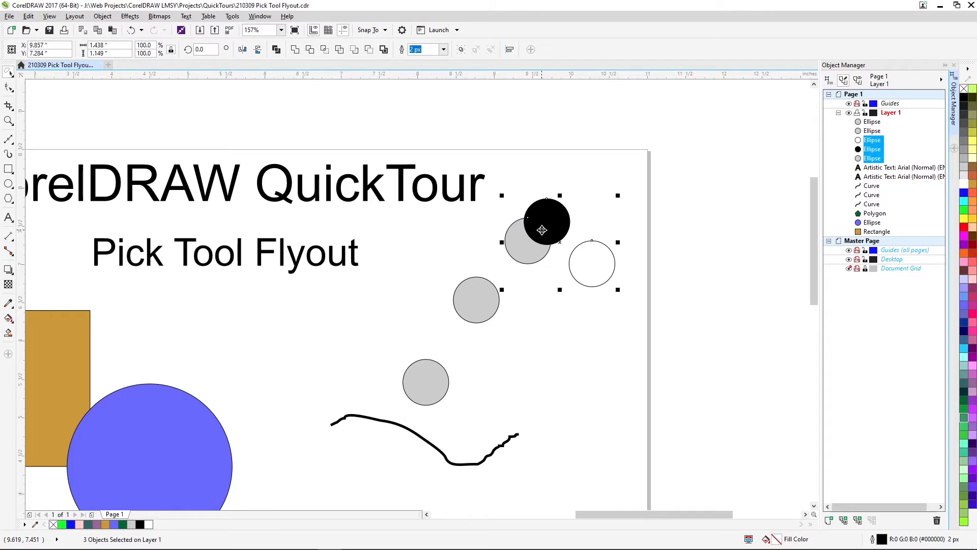
pyautogui.hotkey('ctrl', 'z')
pyautogui.click(389, 278)
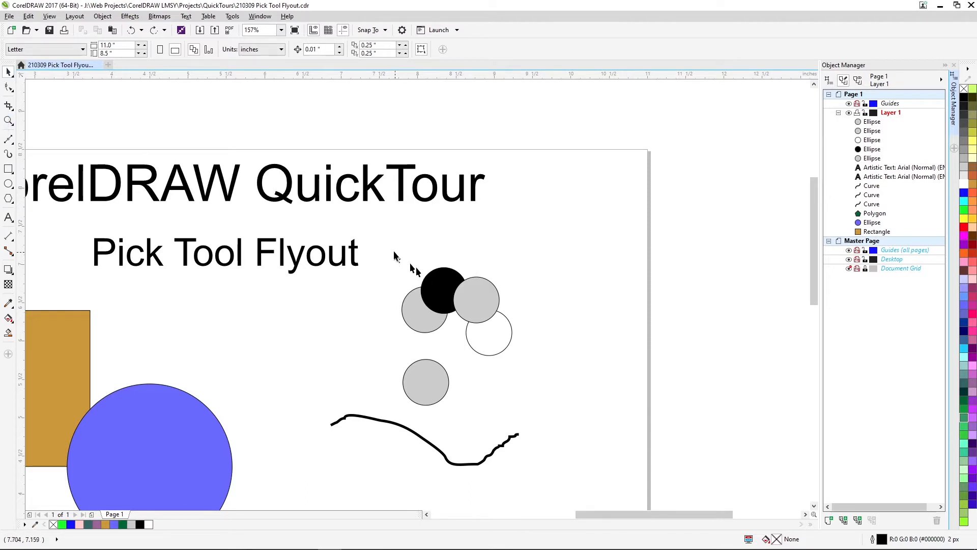
# - Marquee-select the cluster of four overlapping circles with the Pick tool, and clear the selection
pyautogui.moveTo(386, 248); pyautogui.dragTo(528, 361)
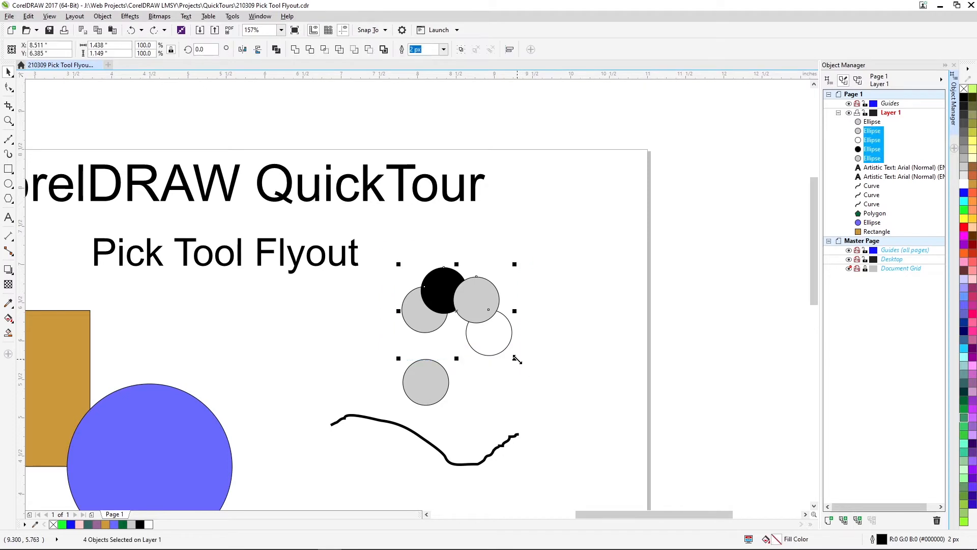
pyautogui.click(534, 319)
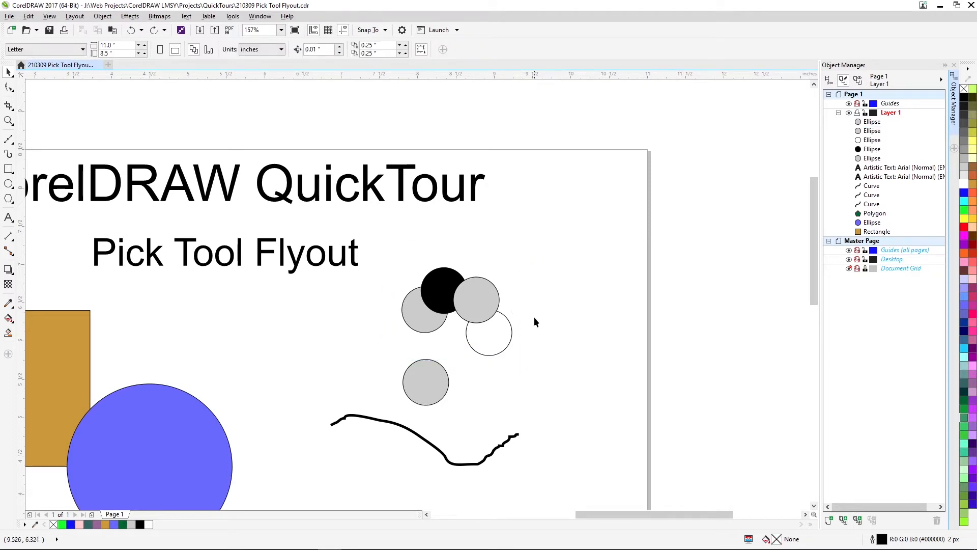
pyautogui.click(11, 89)
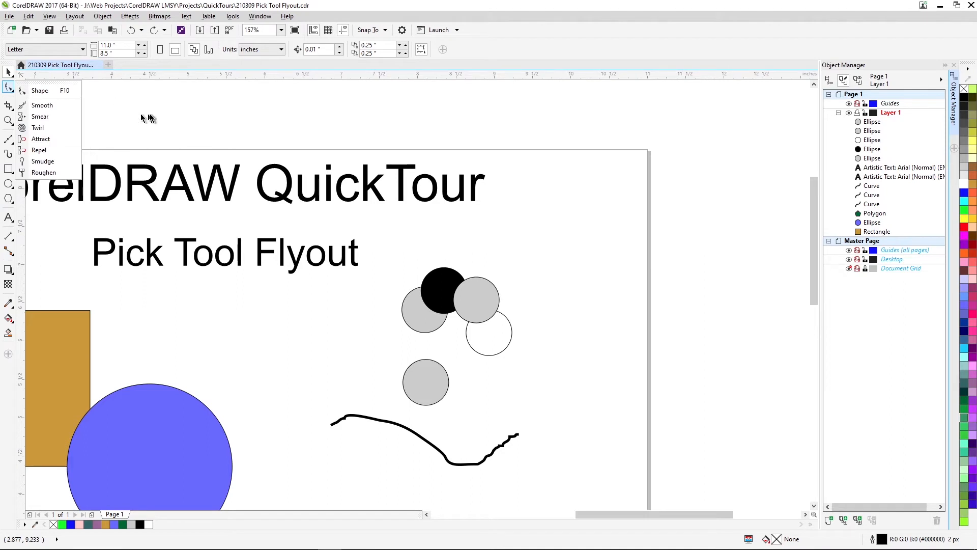
# - Scale the tan square with Free Transform from its top-left corner to about 1.27 in wide by 3.04 in high
pyautogui.press('z')
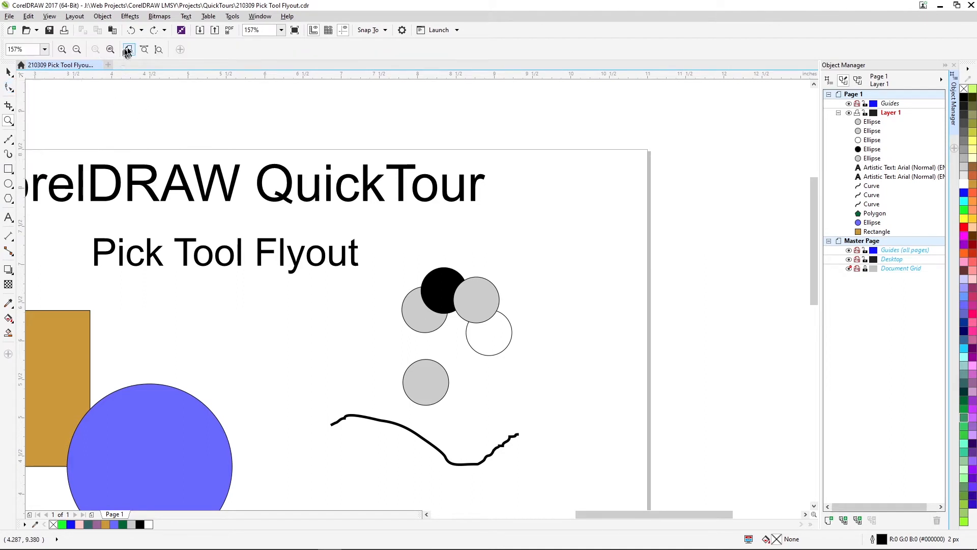
pyautogui.click(129, 49)
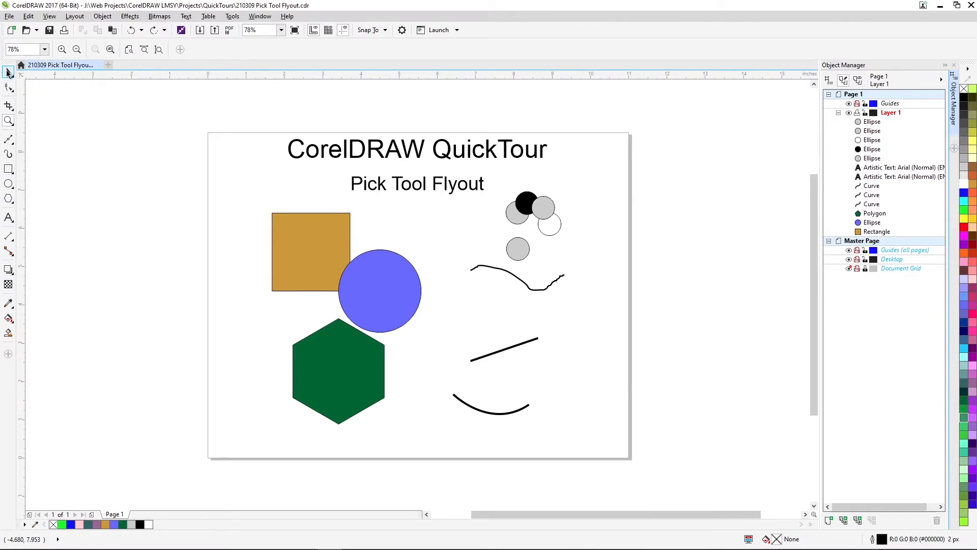
pyautogui.click(7, 72)
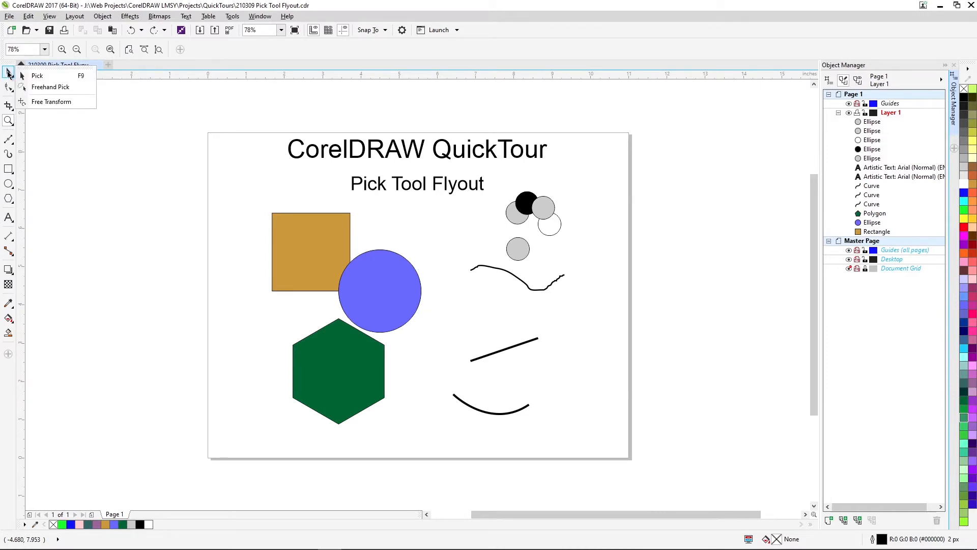
pyautogui.click(45, 101)
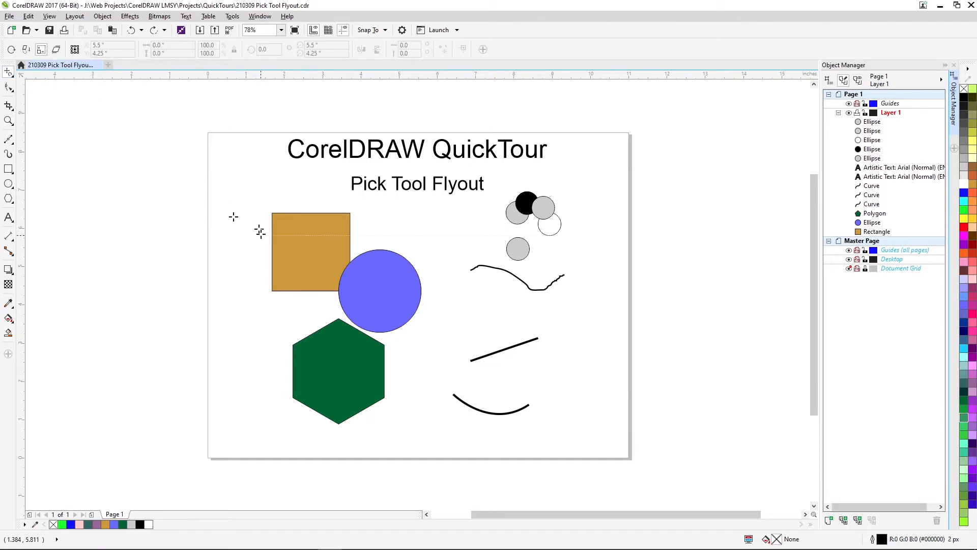
pyautogui.click(278, 221)
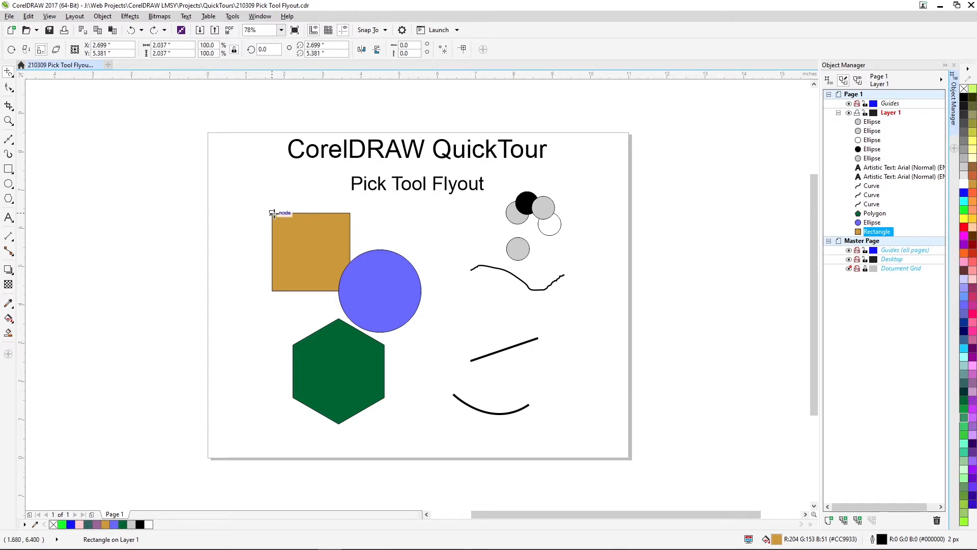
pyautogui.moveTo(274, 216); pyautogui.dragTo(223, 191)
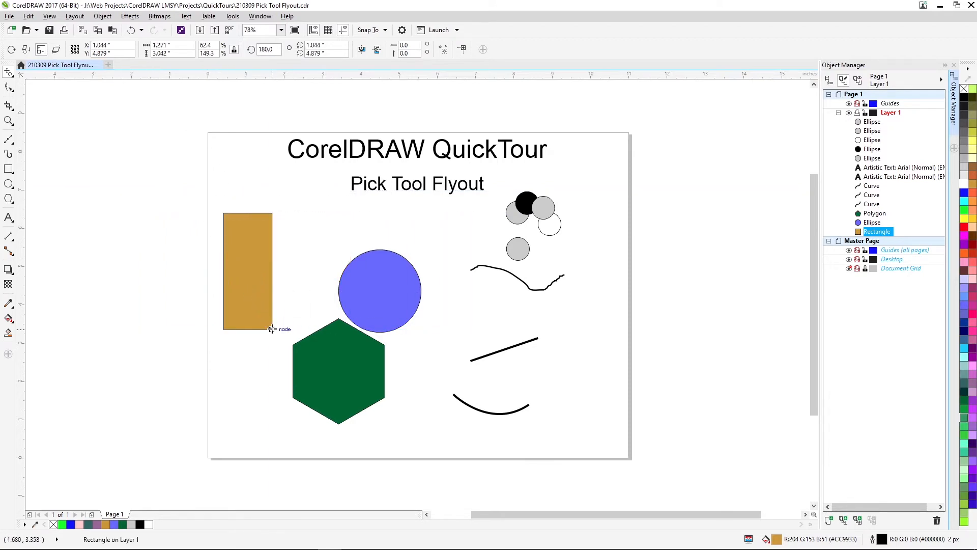
# - Free-scale the tan rectangle from its lower-right corner to about 2.27 in wide by 10.77 in high
pyautogui.moveTo(272, 330); pyautogui.dragTo(197, 247)
pyautogui.moveTo(152, 303); pyautogui.dragTo(307, 216)
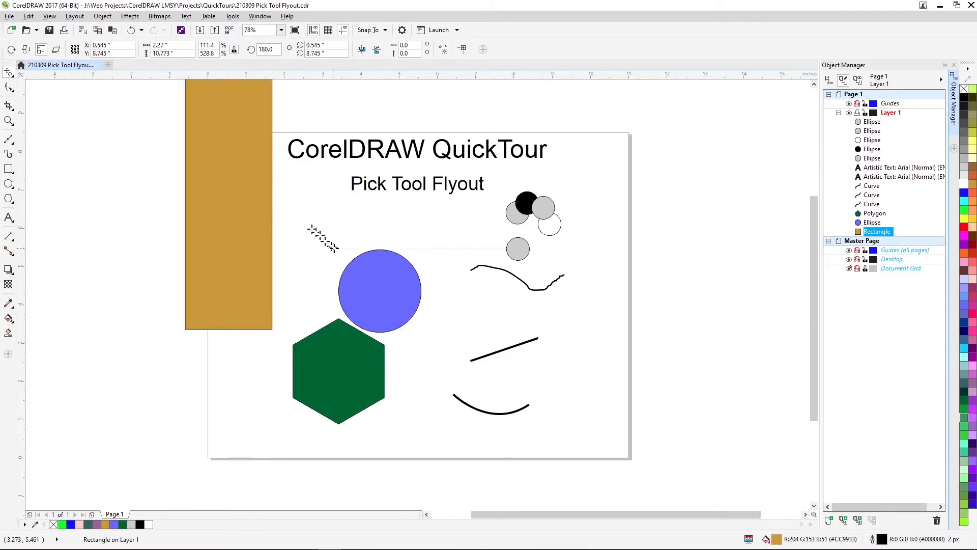
# - Free-scale the blue circle from its edge and from outside anchors into a narrow ellipse about 0.97 in wide by 1.68 in high
pyautogui.moveTo(351, 260); pyautogui.dragTo(294, 346)
pyautogui.click(363, 261)
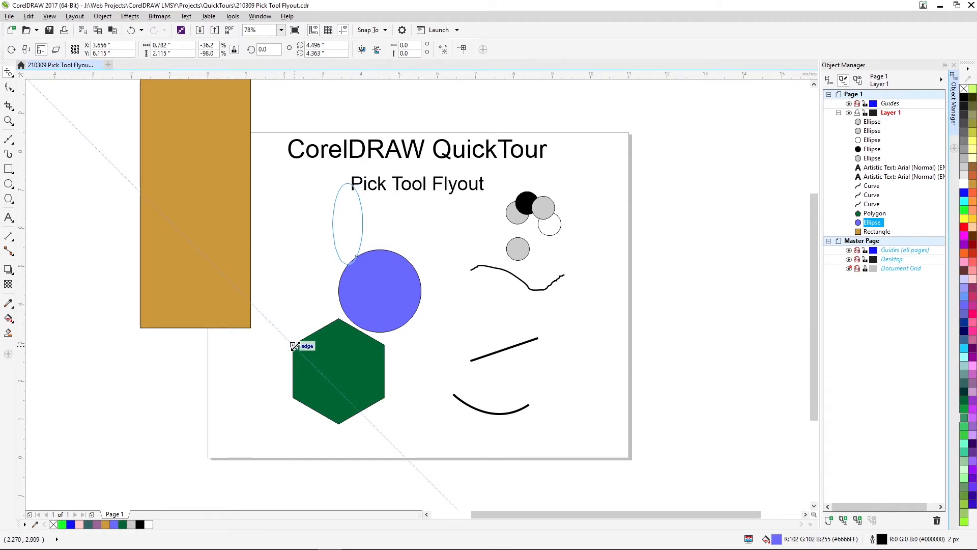
pyautogui.moveTo(295, 346)
pyautogui.mouseDown()
pyautogui.moveTo(301, 340)
pyautogui.moveTo(290, 339)
pyautogui.mouseUp()
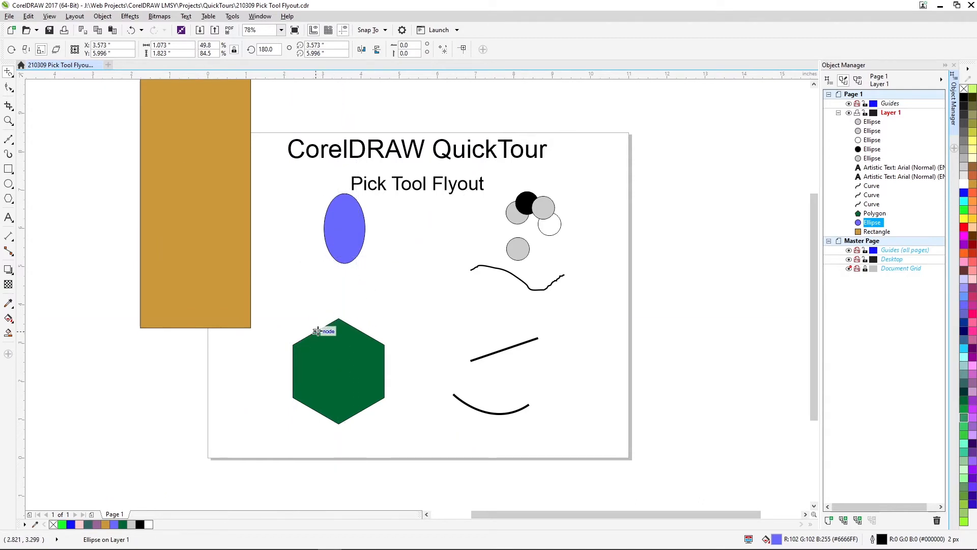
pyautogui.moveTo(318, 332)
pyautogui.mouseDown()
pyautogui.moveTo(312, 301)
pyautogui.moveTo(314, 332)
pyautogui.mouseUp()
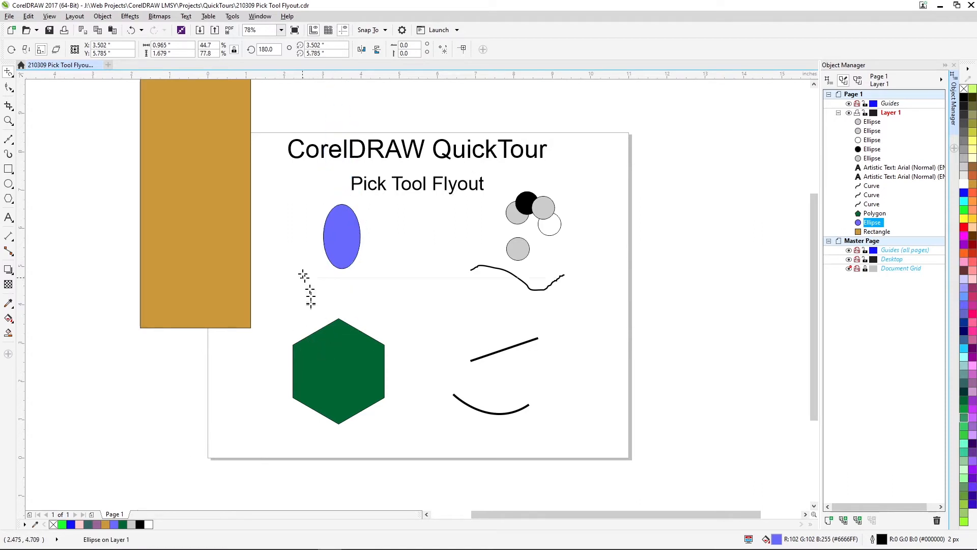
# - Free-scale the blue ellipse from anchor points outside it, some far away, to about 2.92 in wide by 1.62 in high
pyautogui.moveTo(303, 275); pyautogui.dragTo(339, 286)
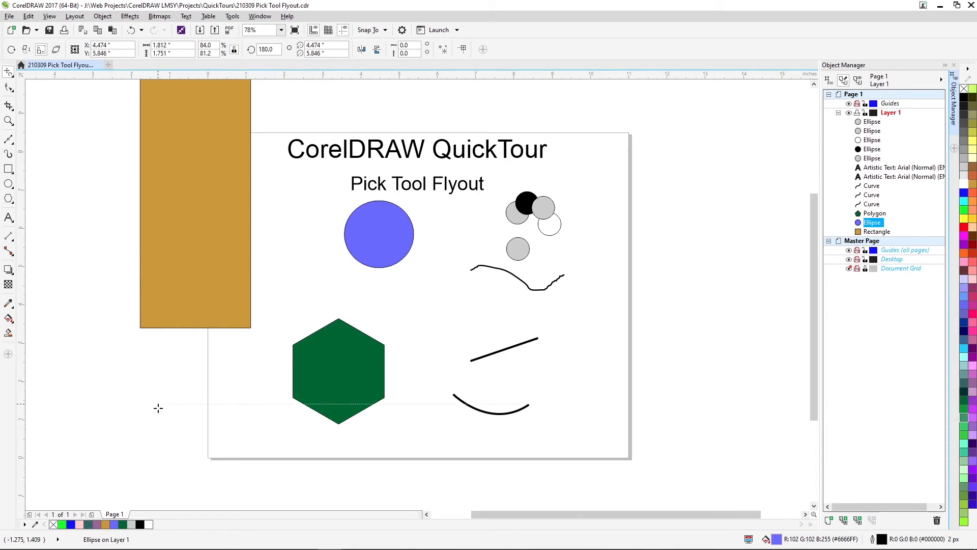
pyautogui.moveTo(681, 402)
pyautogui.mouseDown()
pyautogui.moveTo(631, 374)
pyautogui.moveTo(689, 397)
pyautogui.moveTo(731, 390)
pyautogui.moveTo(633, 397)
pyautogui.moveTo(687, 392)
pyautogui.mouseUp()
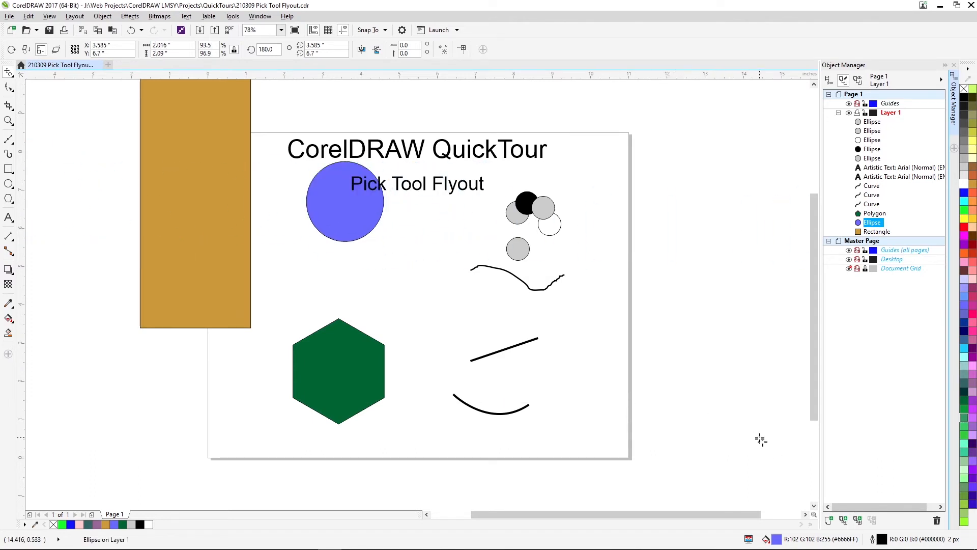
pyautogui.moveTo(759, 437); pyautogui.dragTo(780, 448)
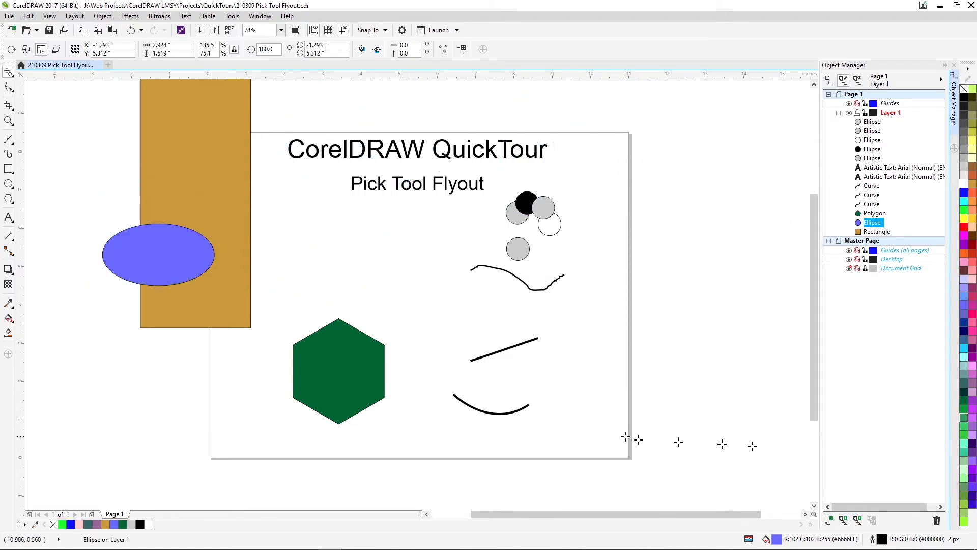
# - Free-scale the green hexagon using different anchor points to about 2.11 in wide by 2.26 in high
pyautogui.click(349, 363)
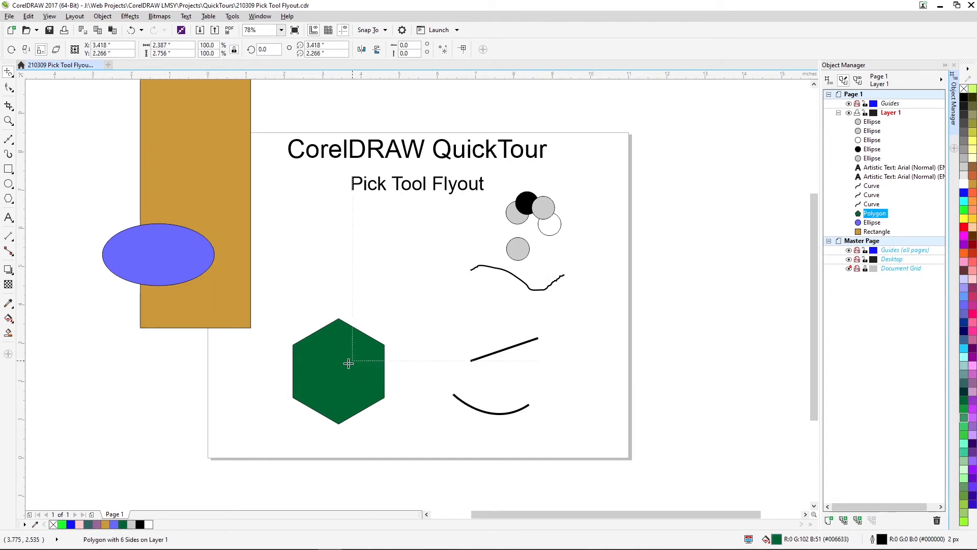
pyautogui.moveTo(319, 330); pyautogui.dragTo(335, 370)
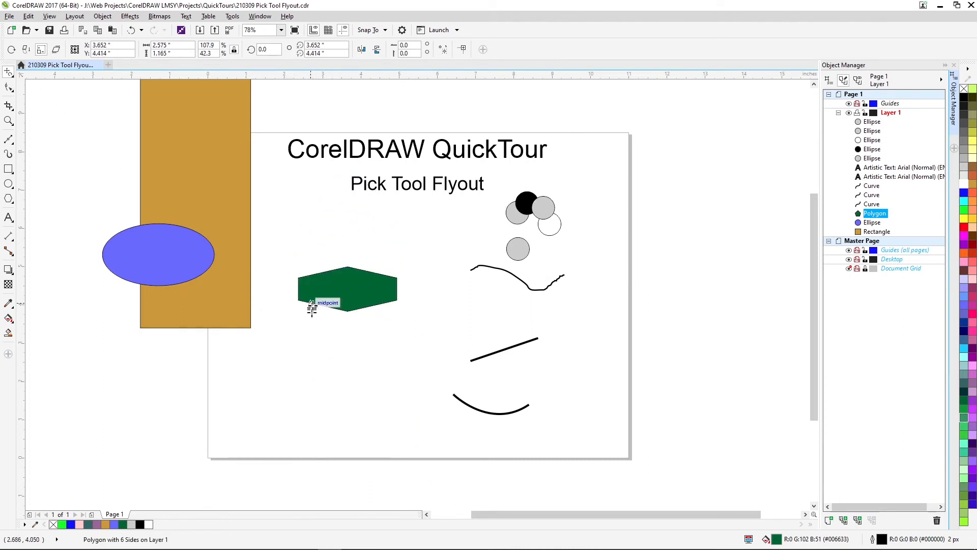
pyautogui.moveTo(307, 334); pyautogui.dragTo(300, 254)
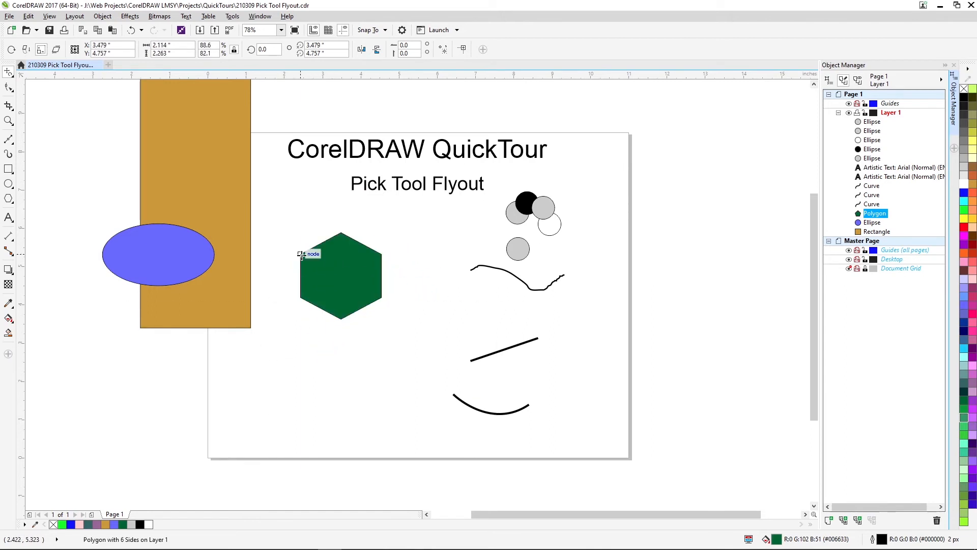
# - Free-scale the lowest curve from its end nodes and an outside anchor, flipping it into a wide arch that extends past the page's right edge
pyautogui.click(465, 404)
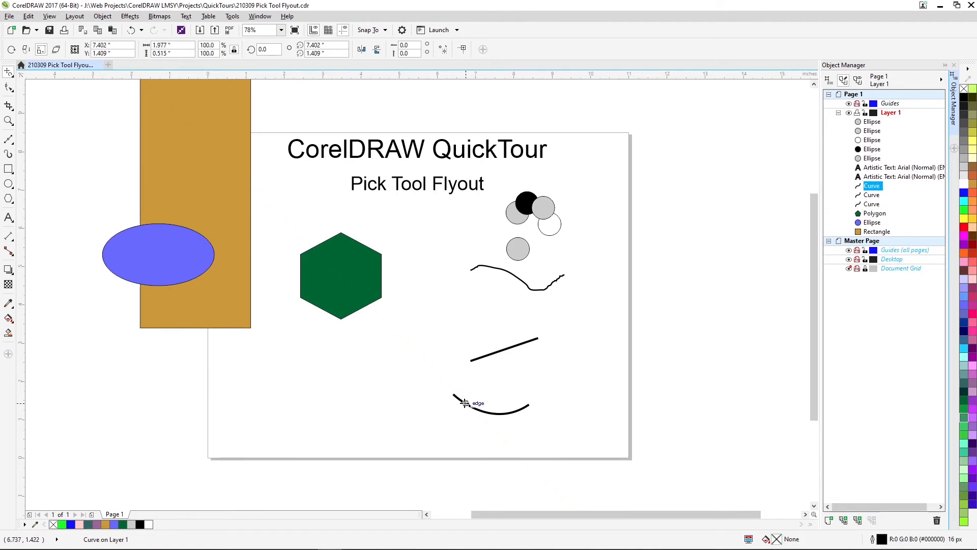
pyautogui.moveTo(457, 399); pyautogui.dragTo(449, 434)
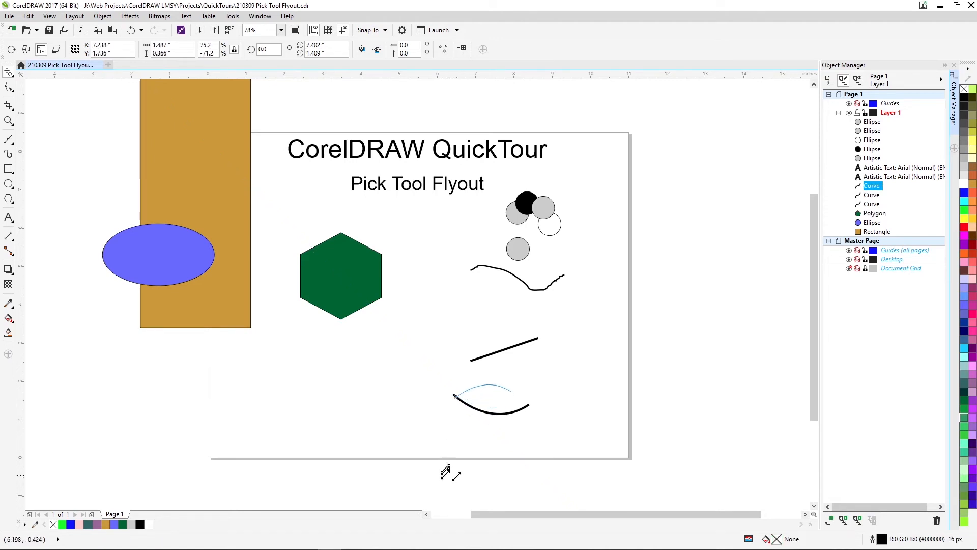
pyautogui.moveTo(445, 472); pyautogui.dragTo(510, 457)
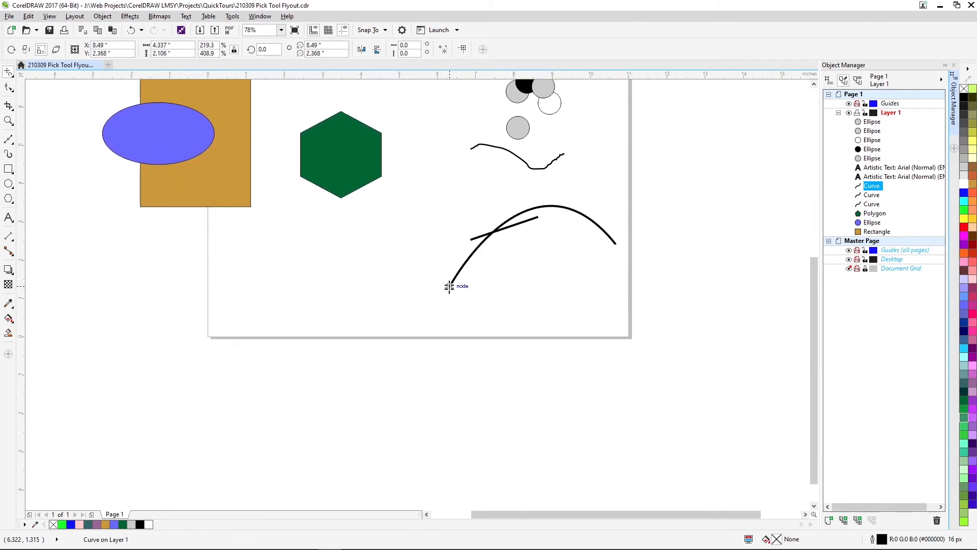
pyautogui.moveTo(448, 286); pyautogui.dragTo(382, 285)
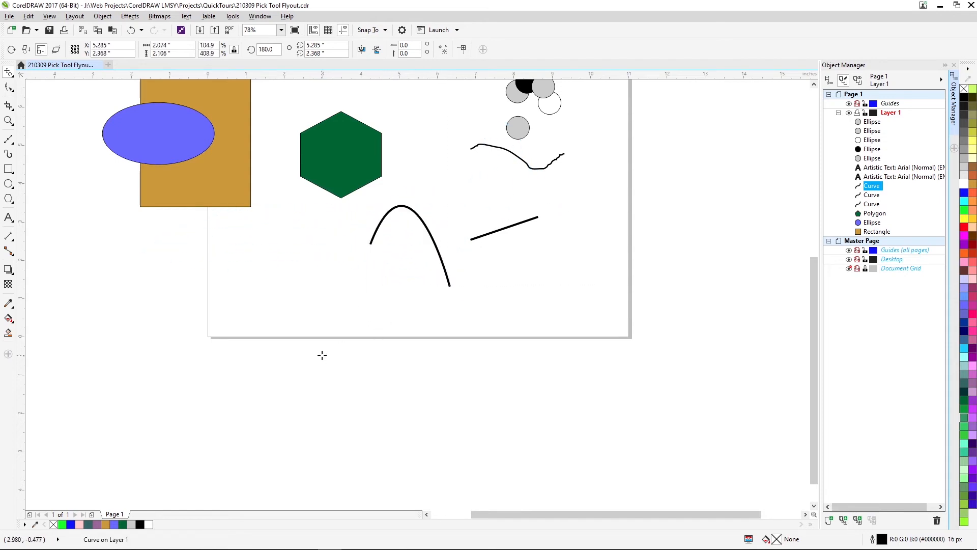
pyautogui.moveTo(323, 356); pyautogui.dragTo(405, 349)
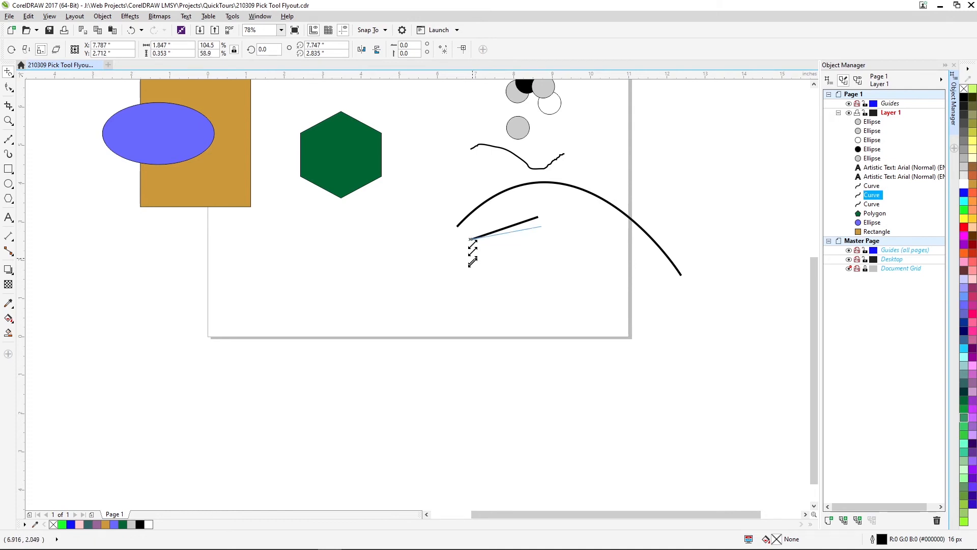
# - Free-scale the straight line from its left end to the tan rectangle's lower-right corner, and from that corner to about 1.14 in by 0.65 in
pyautogui.moveTo(473, 261); pyautogui.dragTo(478, 206)
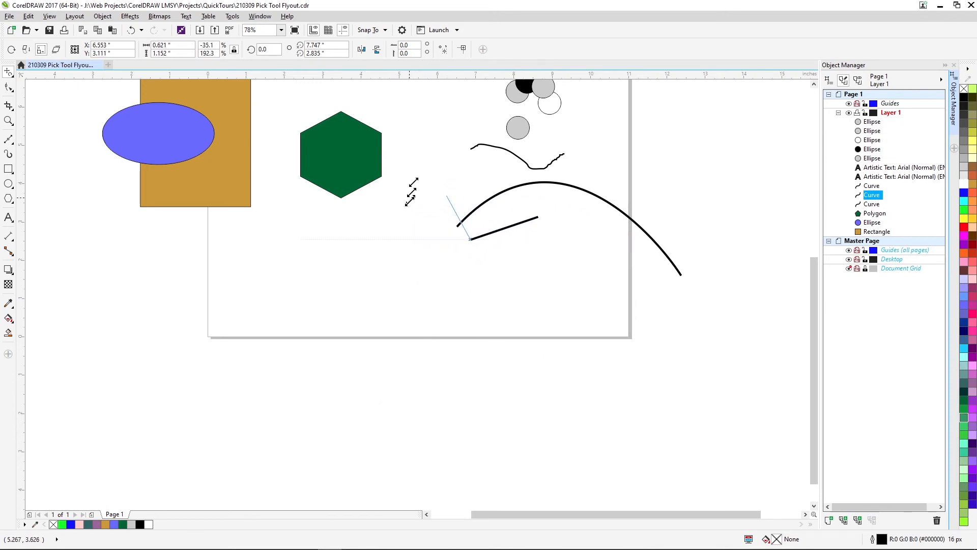
pyautogui.moveTo(410, 199); pyautogui.dragTo(285, 225)
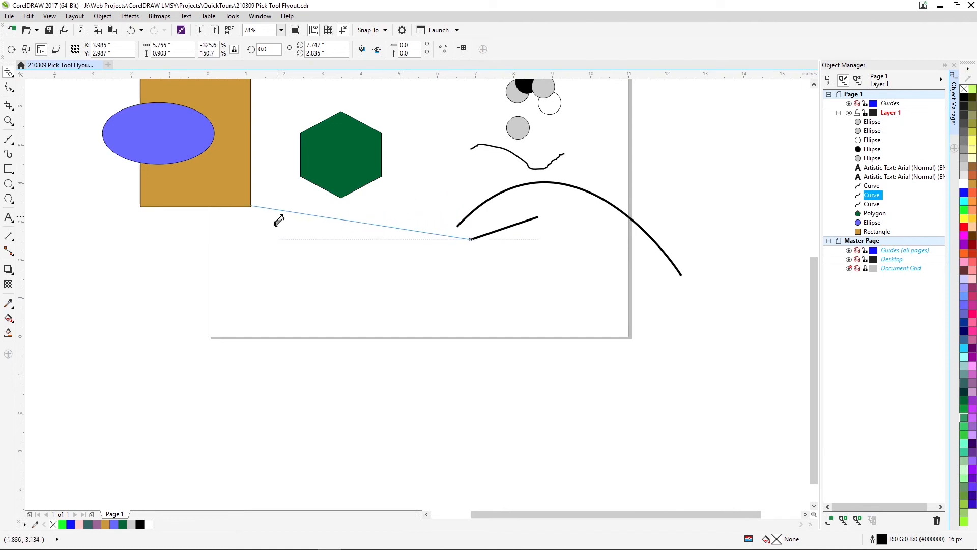
pyautogui.moveTo(278, 221); pyautogui.dragTo(278, 222)
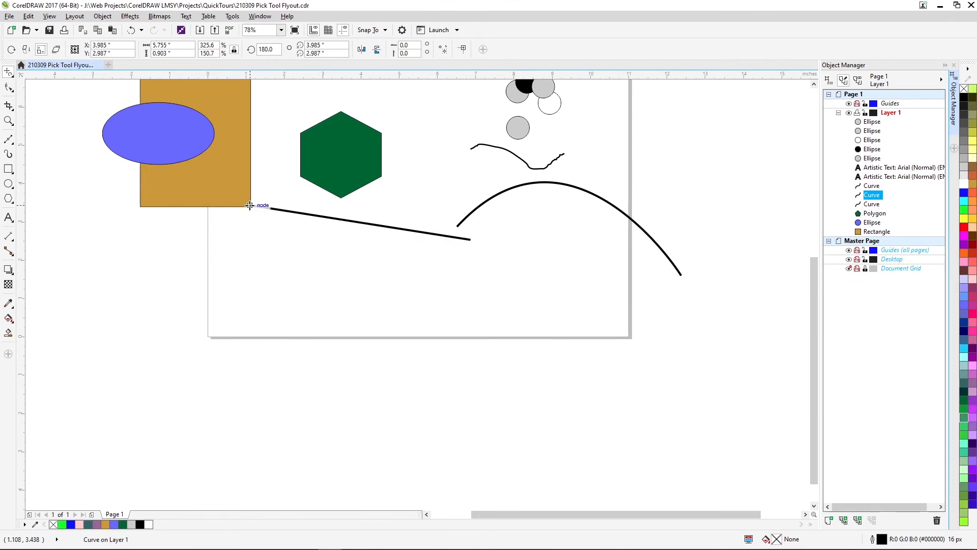
pyautogui.moveTo(250, 205); pyautogui.dragTo(212, 252)
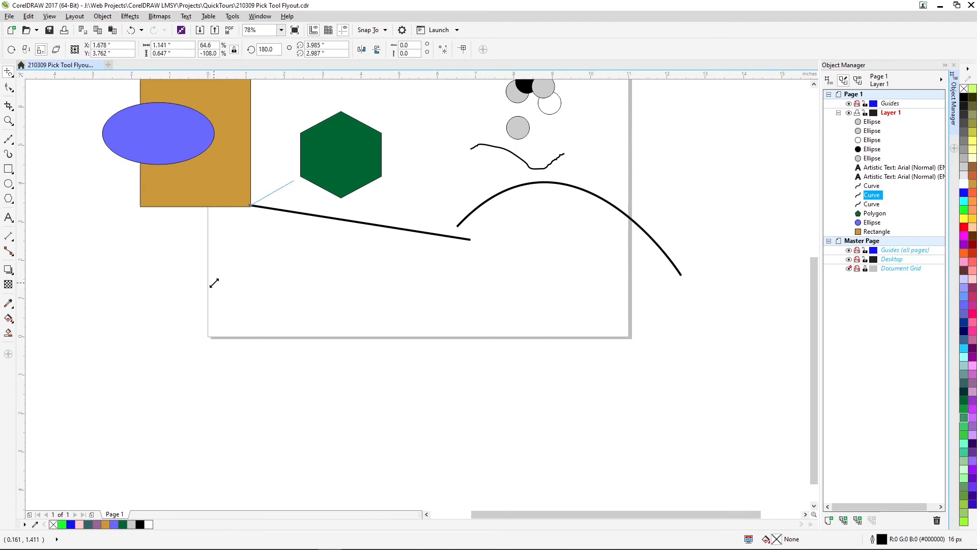
pyautogui.moveTo(214, 283); pyautogui.dragTo(217, 283)
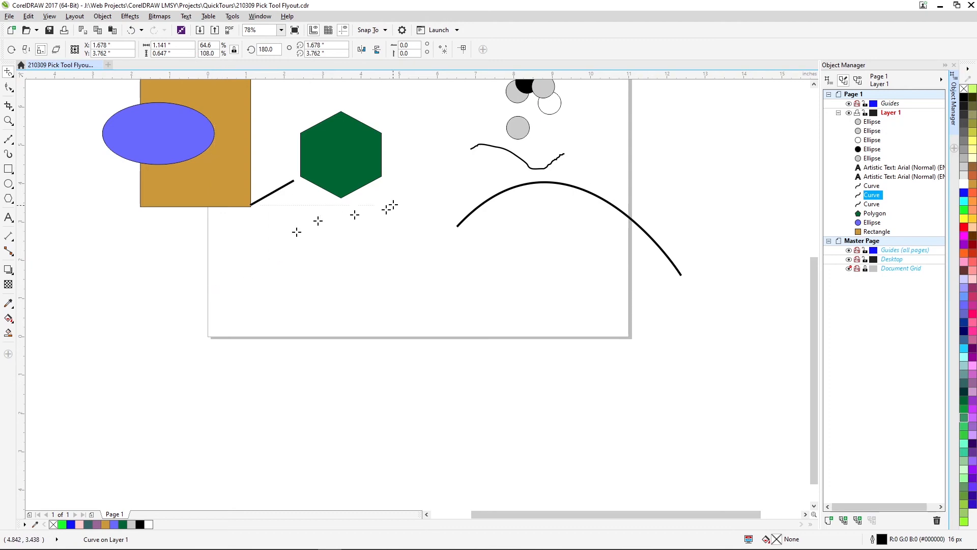
# - Free-scale the wavy freehand curve from its left end, flipping it vertically to about 2.01 in wide by 0.18 in high
pyautogui.click(471, 149)
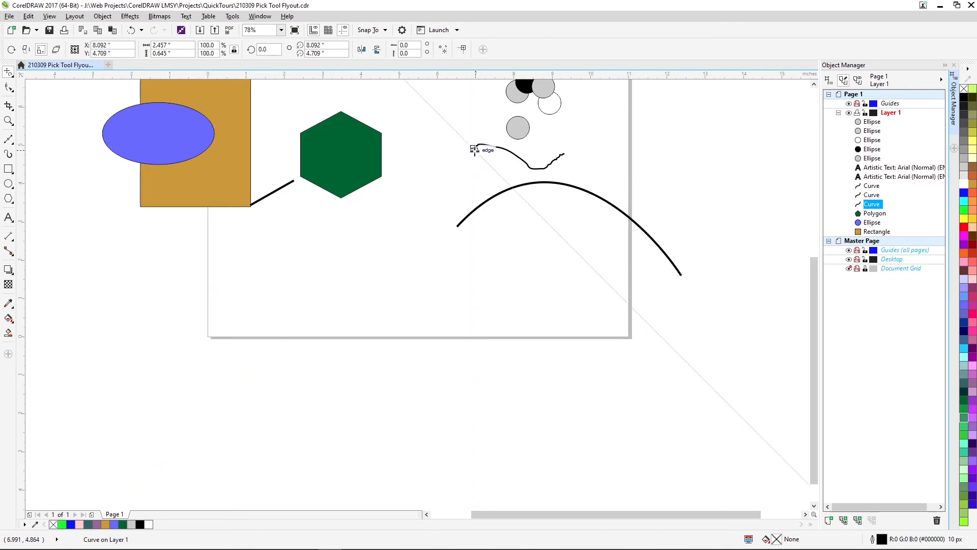
pyautogui.moveTo(472, 149)
pyautogui.mouseDown()
pyautogui.moveTo(462, 213)
pyautogui.moveTo(480, 286)
pyautogui.moveTo(473, 208)
pyautogui.moveTo(411, 125)
pyautogui.moveTo(435, 219)
pyautogui.moveTo(438, 179)
pyautogui.moveTo(456, 233)
pyautogui.moveTo(497, 229)
pyautogui.moveTo(548, 193)
pyautogui.moveTo(654, 173)
pyautogui.moveTo(450, 157)
pyautogui.moveTo(441, 238)
pyautogui.moveTo(451, 236)
pyautogui.moveTo(447, 109)
pyautogui.moveTo(458, 98)
pyautogui.moveTo(456, 288)
pyautogui.moveTo(456, 190)
pyautogui.moveTo(405, 219)
pyautogui.moveTo(516, 194)
pyautogui.moveTo(545, 166)
pyautogui.moveTo(519, 196)
pyautogui.moveTo(510, 261)
pyautogui.moveTo(459, 282)
pyautogui.mouseUp()
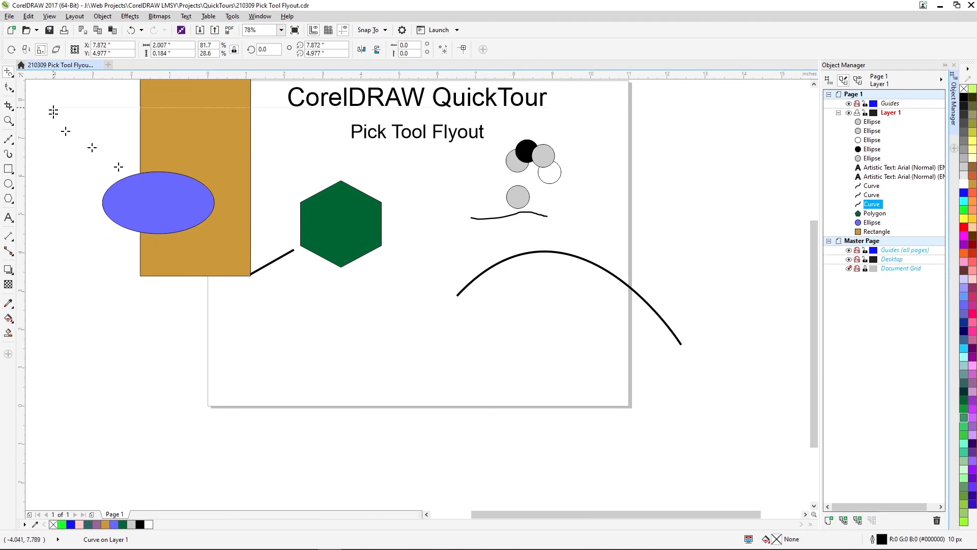
# - Switch back to the Pick tool and close the 210309 Pick Tool Flyout document without saving the changes
pyautogui.click(11, 75)
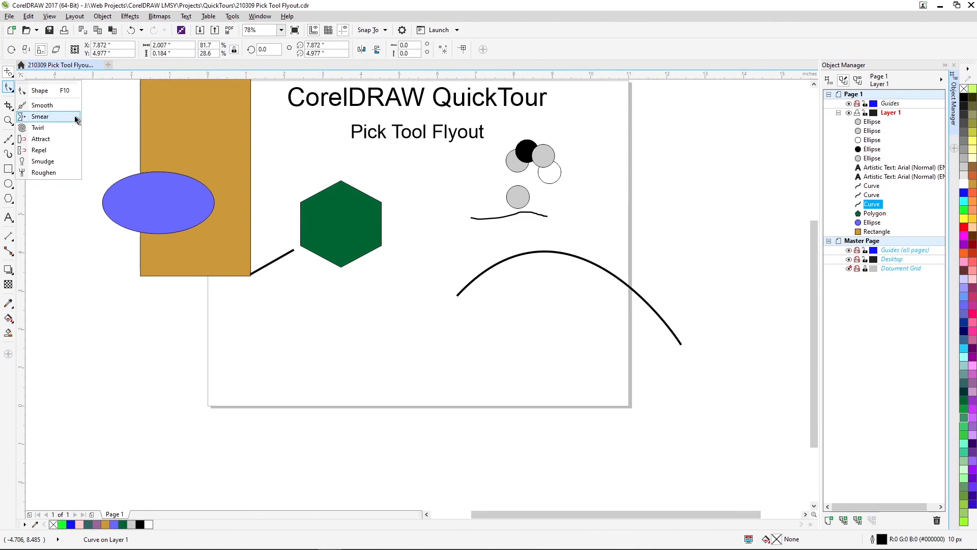
pyautogui.click(98, 65)
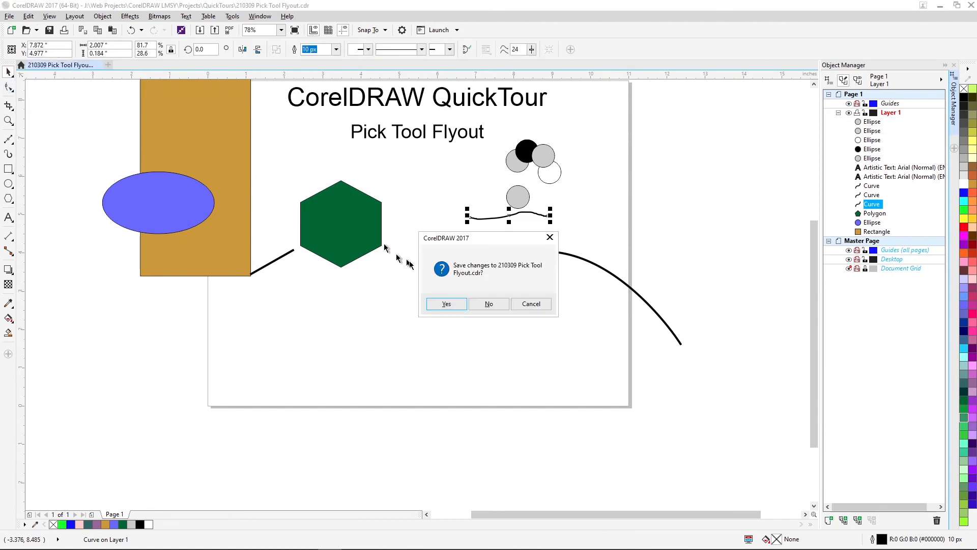
pyautogui.click(489, 304)
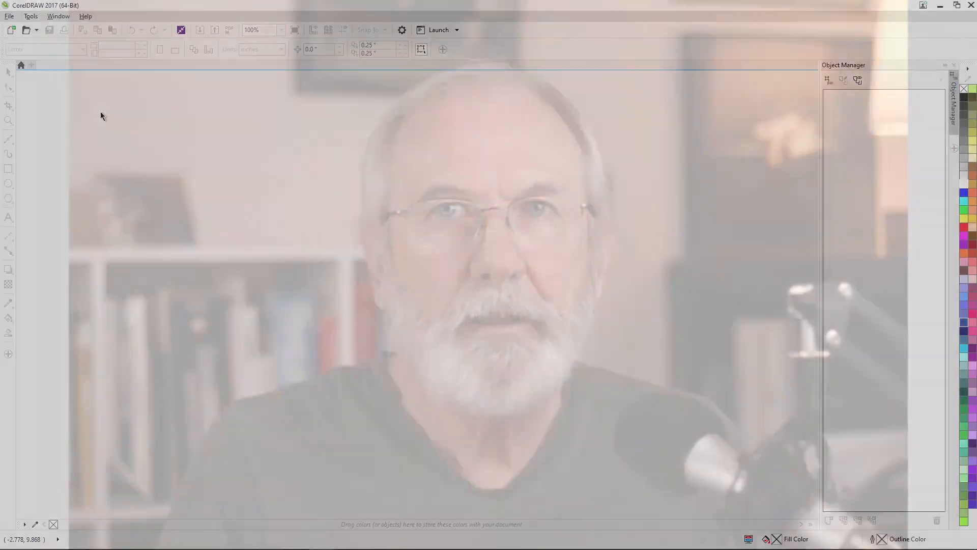